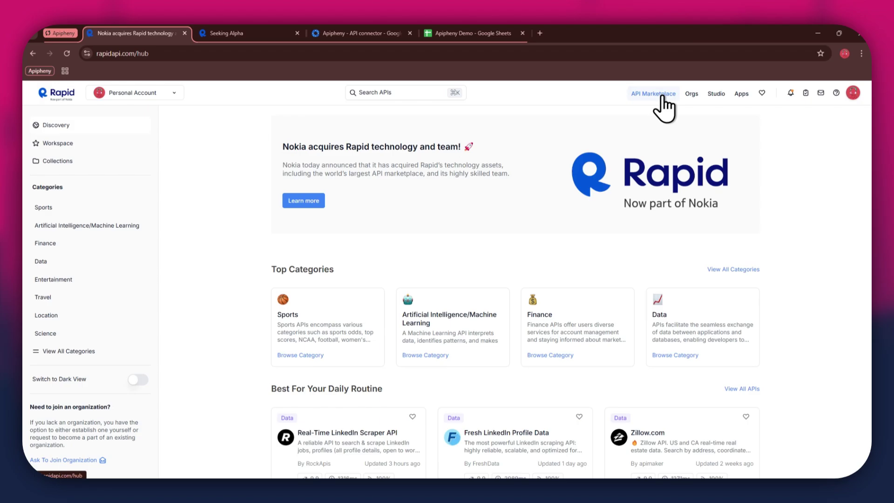
- Search RapidAPI for 'seeking alpha' to list the five matching APIs
{"action": "scroll", "coordinate": [543, 309], "scroll_direction": "down", "scroll_amount": 5}
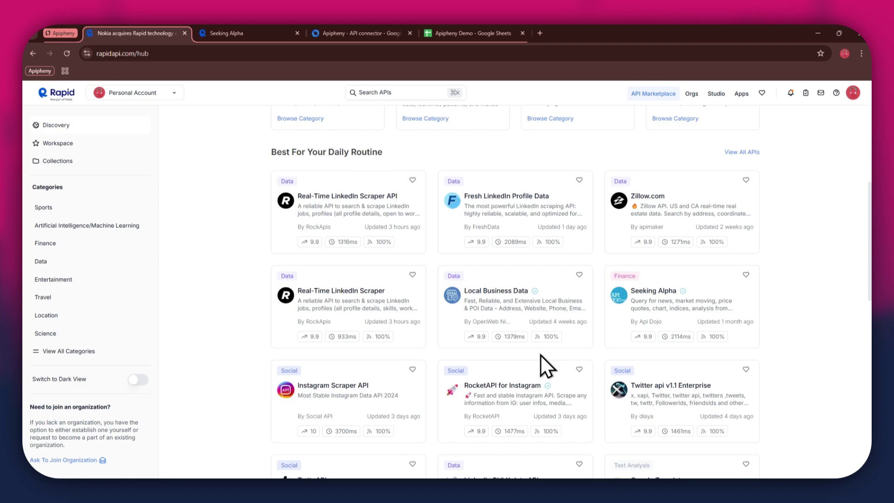
{"action": "scroll", "coordinate": [540, 356], "scroll_direction": "up", "scroll_amount": 5}
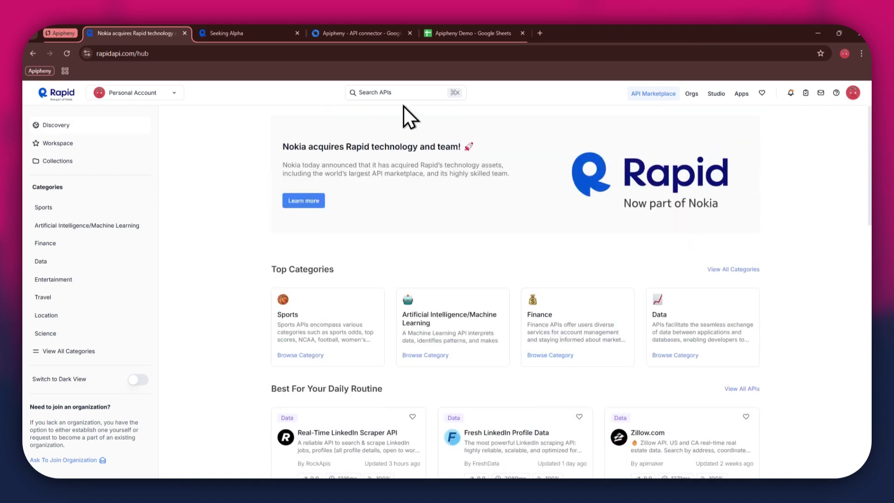
{"action": "left_click", "coordinate": [393, 92]}
{"action": "type", "text": "seeking alpha"}
{"action": "key", "text": "Return"}
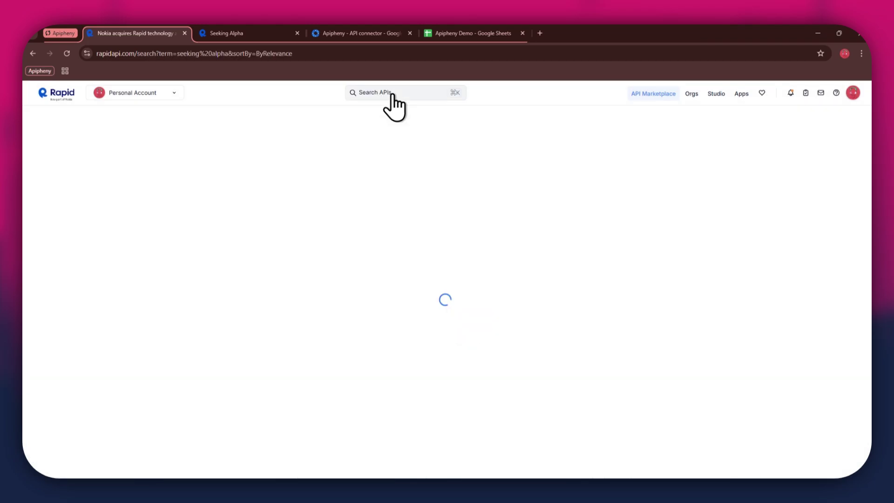
{"action": "scroll", "coordinate": [534, 346], "scroll_direction": "down", "scroll_amount": 1}
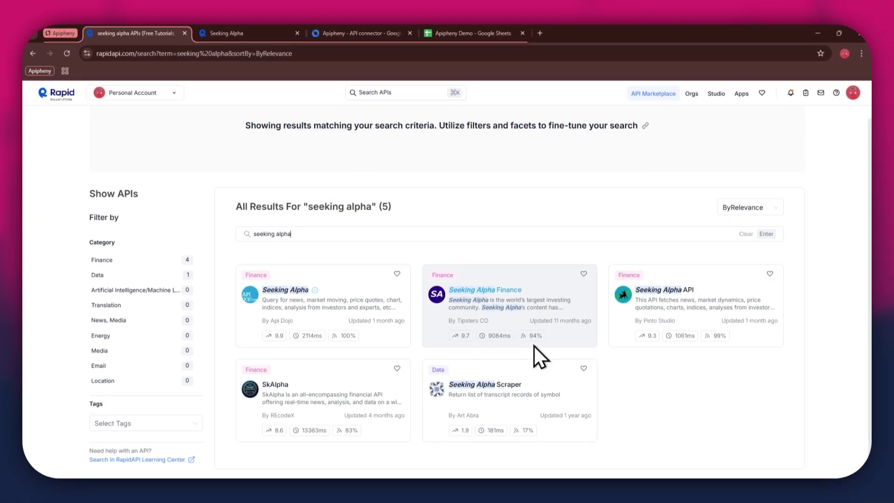
- Bring up the Seeking Alpha API playground on the articles/v2/list-trending endpoint
{"action": "left_click", "coordinate": [225, 34]}
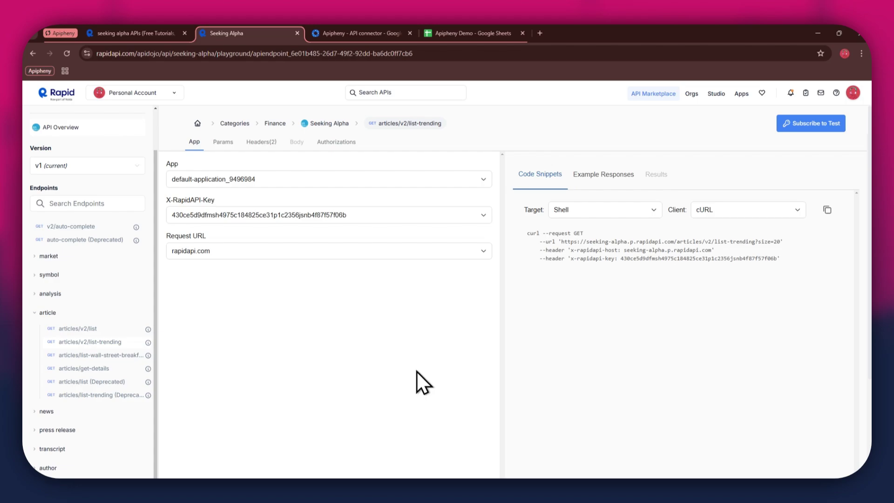
- View the Seeking Alpha pricing plans and start the free Basic plan ($0.00, 500 requests/month)
{"action": "left_click", "coordinate": [829, 140]}
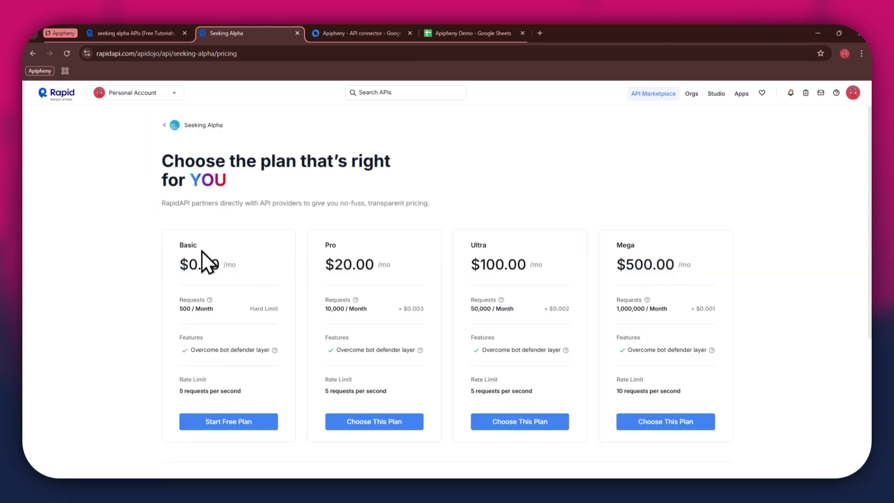
{"action": "left_click_drag", "start_coordinate": [202, 250], "coordinate": [789, 247]}
{"action": "left_click", "coordinate": [263, 422]}
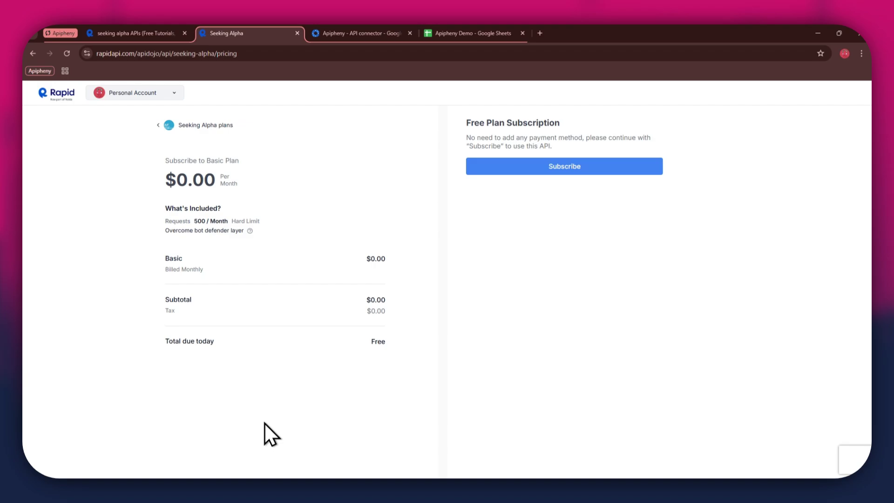
- Subscribe to the free Basic plan and return to the endpoint playground
{"action": "left_click", "coordinate": [607, 168]}
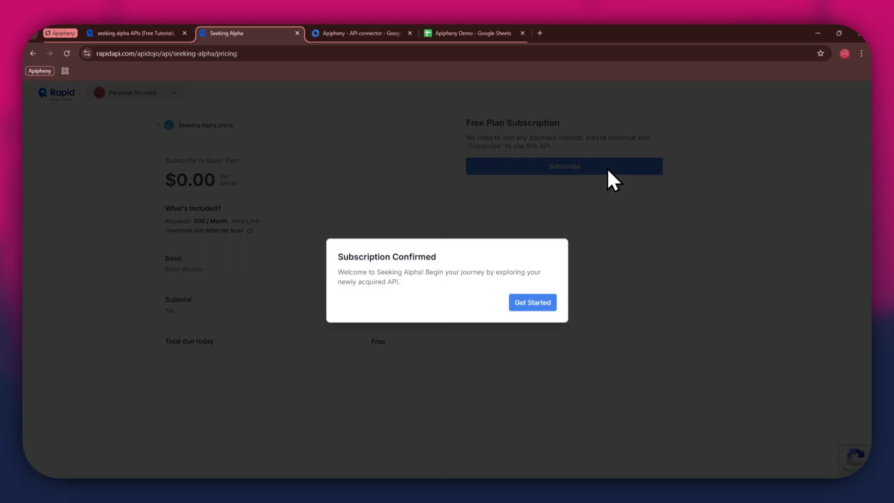
{"action": "left_click", "coordinate": [532, 302]}
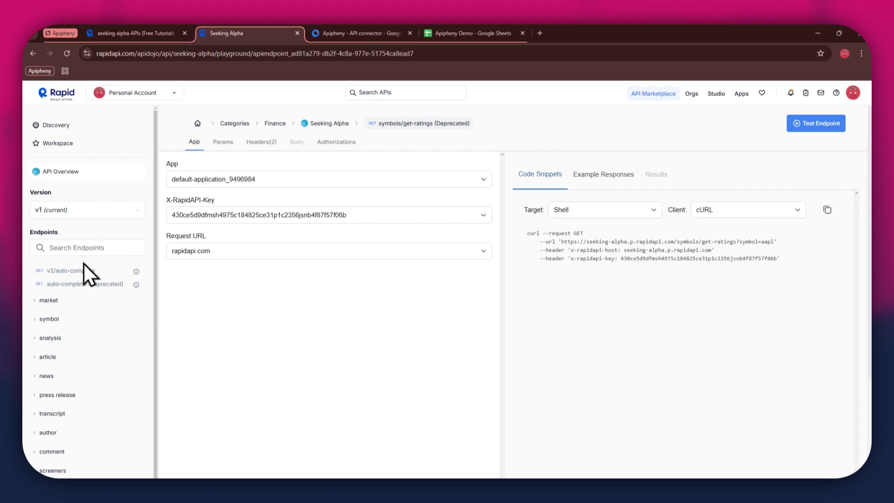
- Load articles/v2/list-trending in the playground, then bring the Apipheny listing forward
{"action": "left_click", "coordinate": [45, 358]}
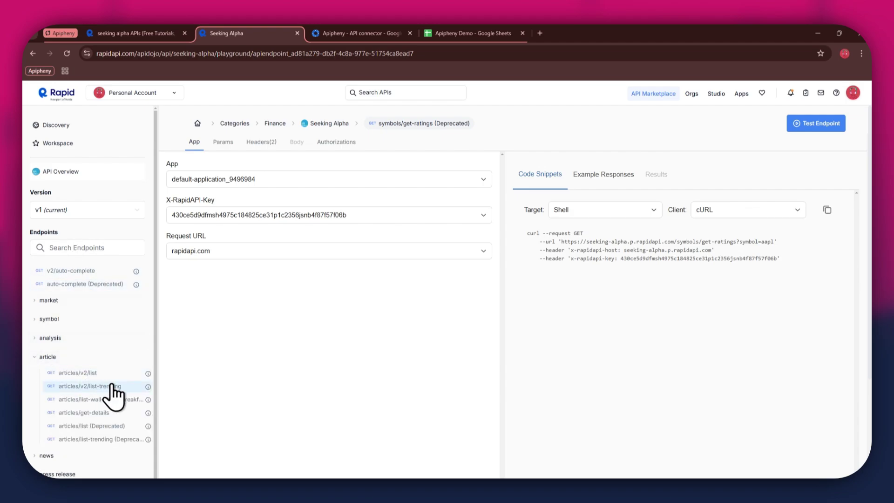
{"action": "left_click", "coordinate": [111, 387]}
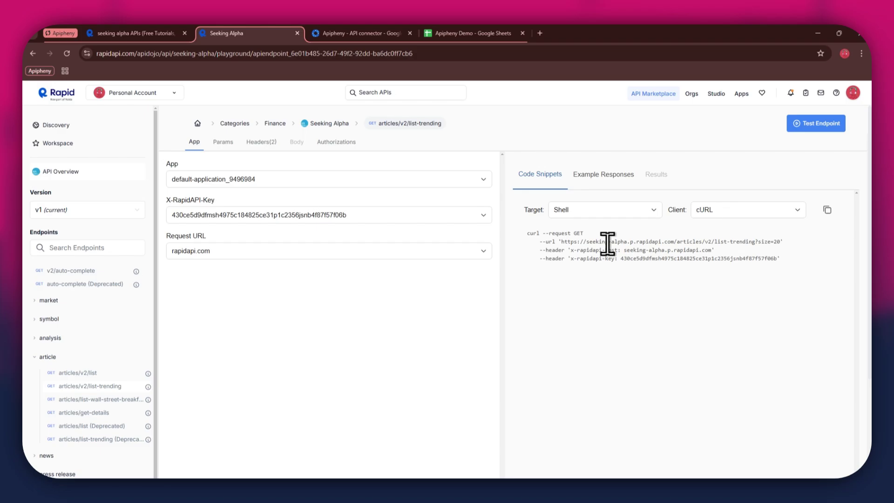
{"action": "left_click", "coordinate": [346, 33]}
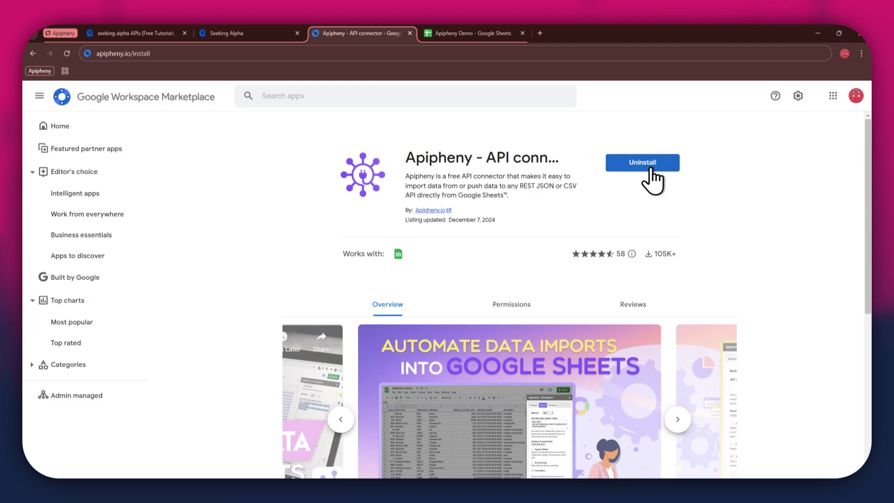
- Switch to the blank Apipheny Demo spreadsheet
{"action": "left_click", "coordinate": [471, 33]}
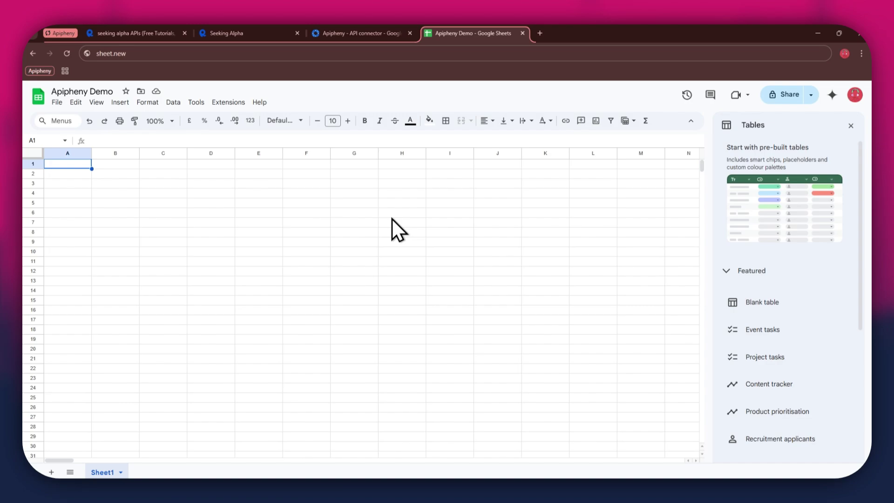
- Launch the Apipheny - API connector Import API form from the Extensions menu
{"action": "left_click", "coordinate": [227, 103]}
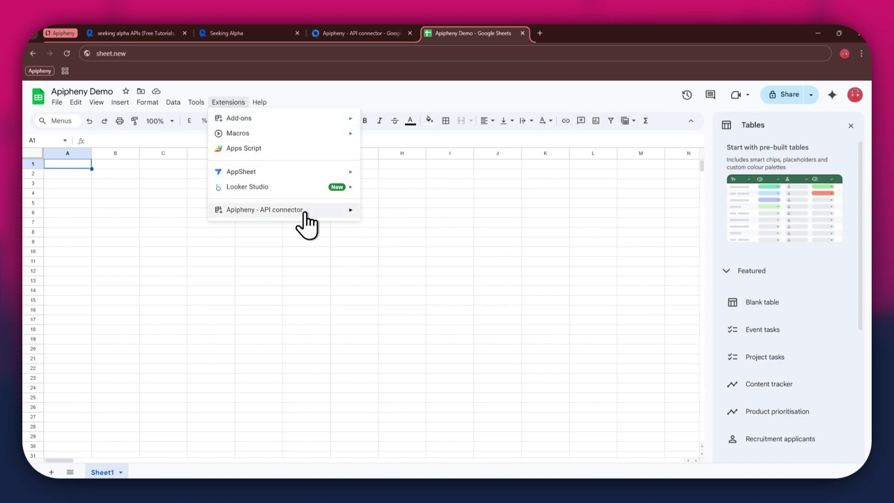
{"action": "mouse_move", "coordinate": [304, 213]}
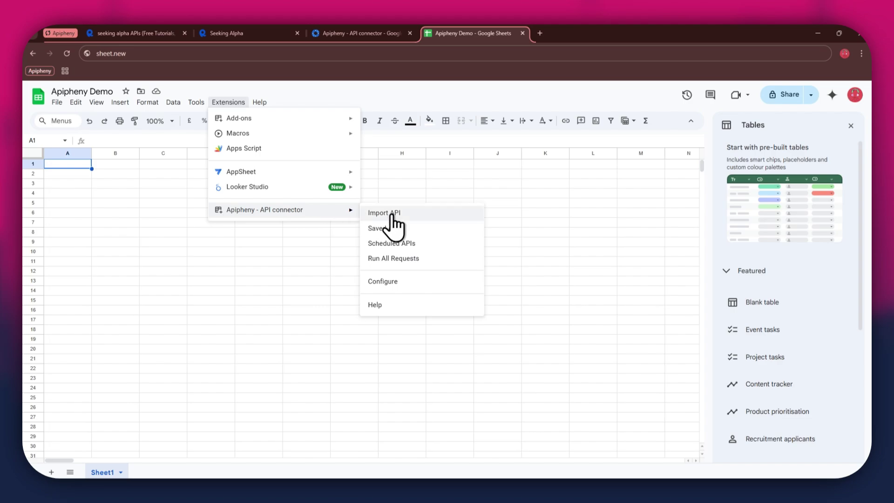
{"action": "left_click", "coordinate": [431, 215]}
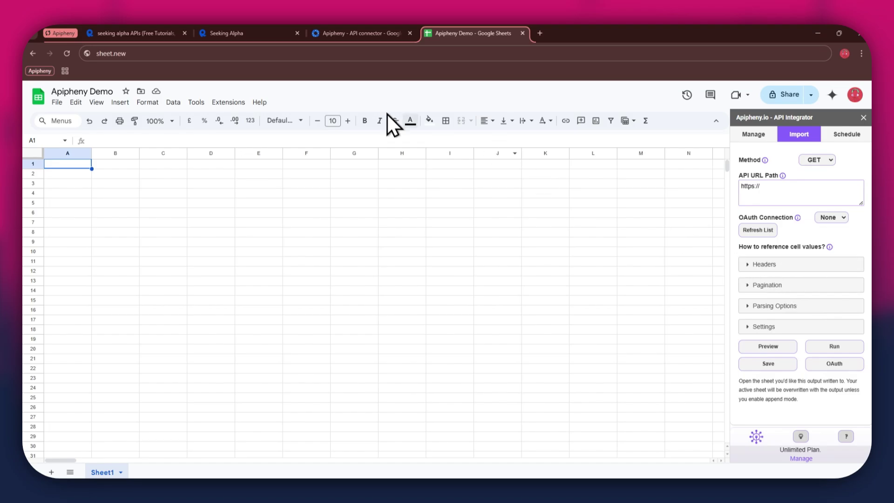
- Paste the Seeking Alpha list-trending request URL into Apipheny's API URL Path
{"action": "left_click", "coordinate": [247, 32]}
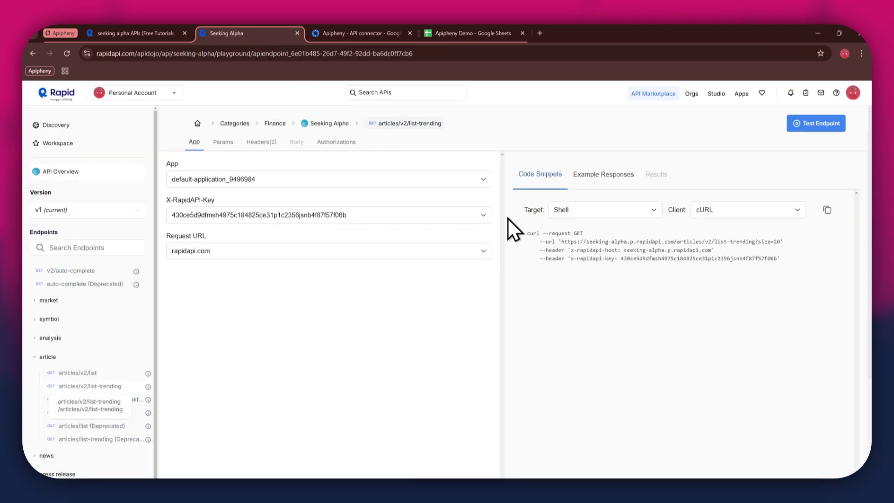
{"action": "left_click_drag", "start_coordinate": [562, 241], "coordinate": [776, 241]}
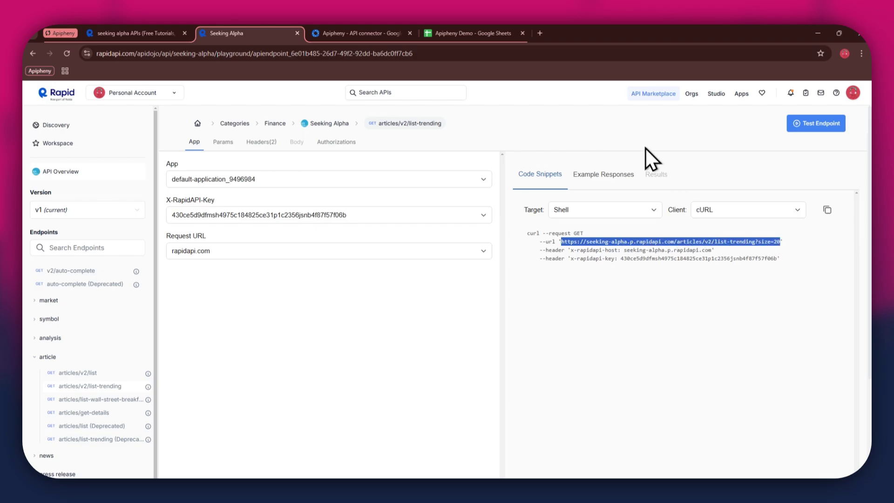
{"action": "left_click", "coordinate": [476, 30]}
{"action": "left_click", "coordinate": [805, 193]}
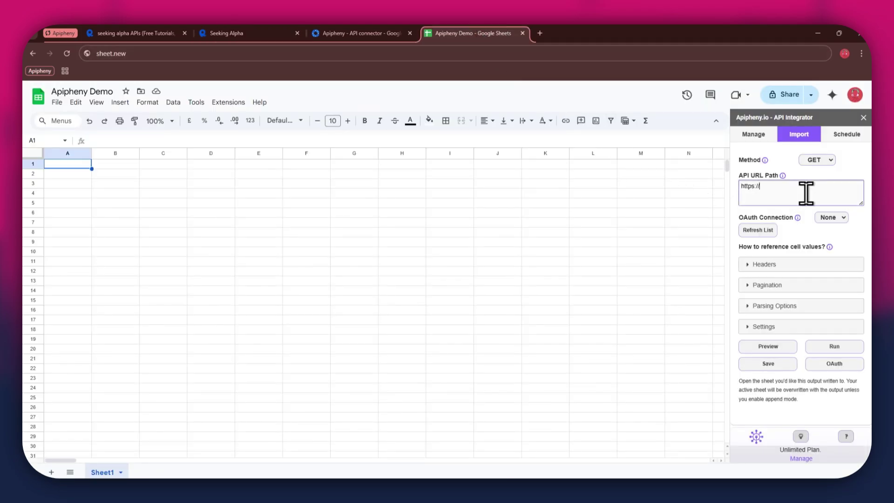
{"action": "key", "text": "ctrl+a"}
{"action": "type", "text": "https://seeking-alpha.p.rapidapi.com/articles/v2/list-trending?size=20"}
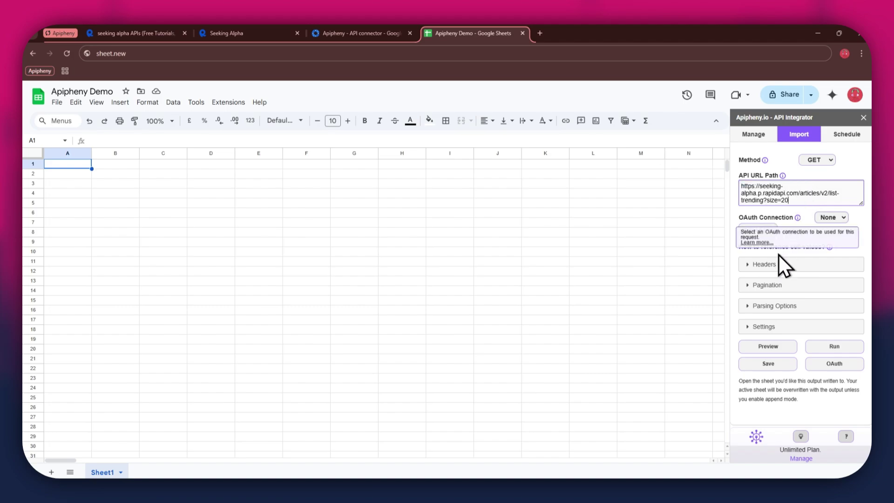
- Expand the headers section and add two empty header rows
{"action": "left_click", "coordinate": [766, 264]}
{"action": "left_click", "coordinate": [763, 286]}
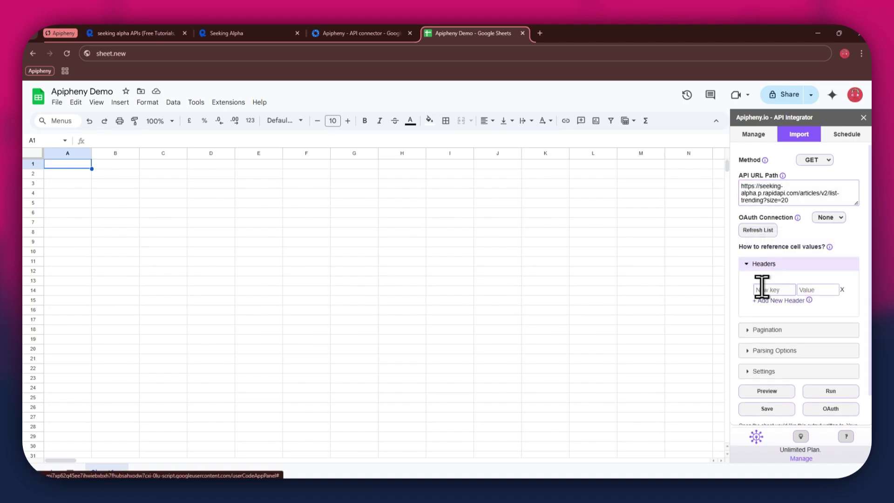
{"action": "left_click", "coordinate": [761, 301]}
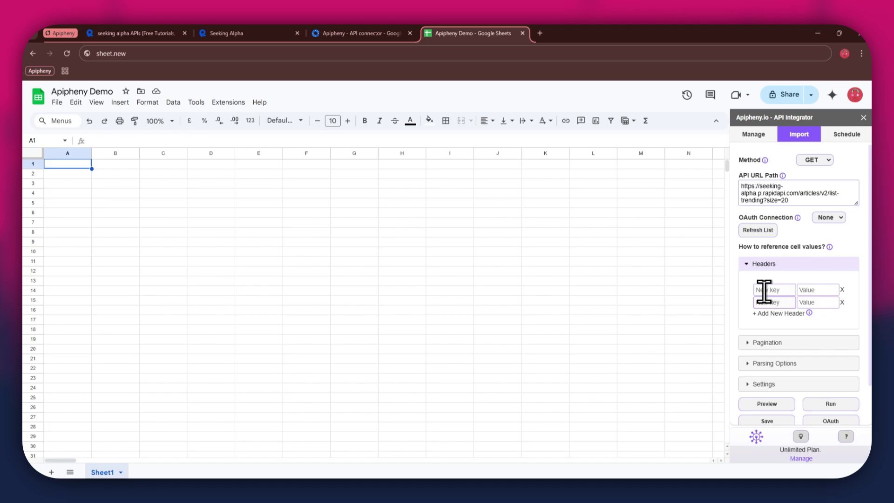
- Fill the first header as x-rapidapi-host with value seeking-alpha.p.rapidapi.com
{"action": "left_click", "coordinate": [765, 290]}
{"action": "left_click", "coordinate": [239, 35]}
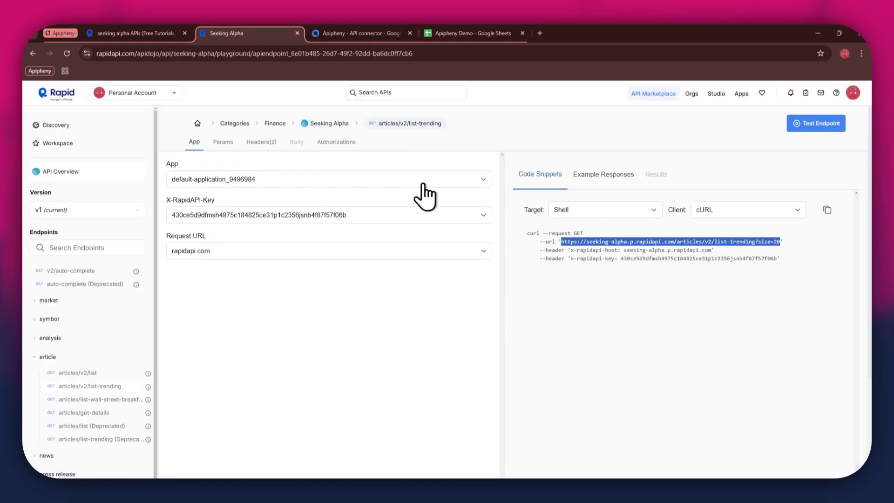
{"action": "left_click_drag", "start_coordinate": [570, 250], "coordinate": [605, 251]}
{"action": "key", "text": "ctrl+c"}
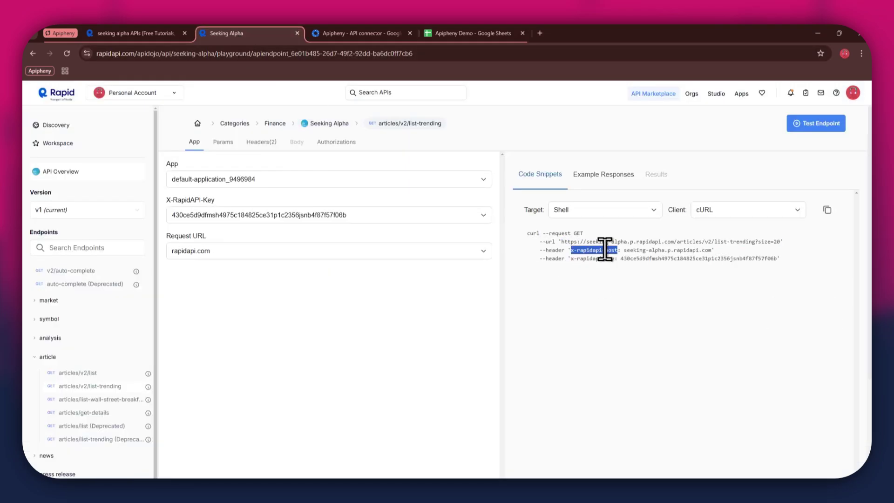
{"action": "left_click", "coordinate": [470, 33]}
{"action": "key", "text": "ctrl+v"}
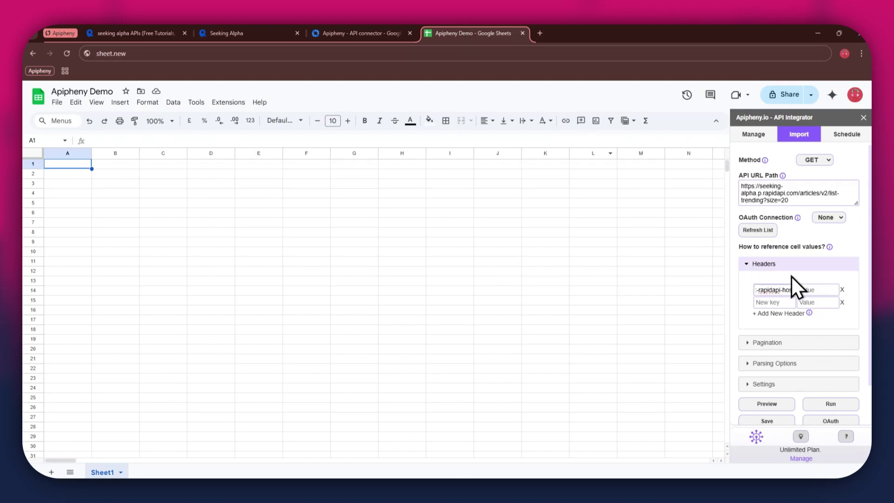
{"action": "left_click", "coordinate": [828, 289]}
{"action": "left_click", "coordinate": [270, 33]}
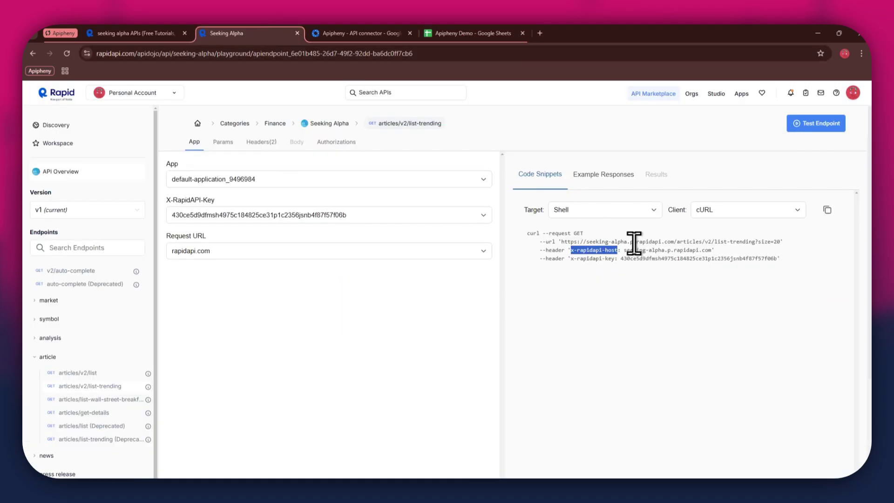
{"action": "left_click_drag", "start_coordinate": [624, 250], "coordinate": [711, 251]}
{"action": "key", "text": "ctrl+c"}
{"action": "left_click", "coordinate": [470, 33]}
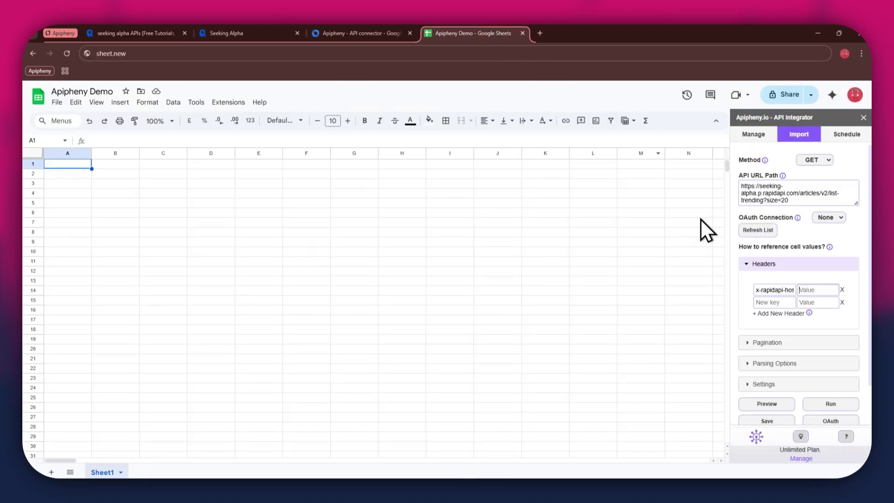
{"action": "key", "text": "ctrl+v"}
- Add the x-rapidapi-key header with the copied API key, then run the import
{"action": "left_click", "coordinate": [229, 34]}
{"action": "left_click_drag", "start_coordinate": [570, 258], "coordinate": [614, 259]}
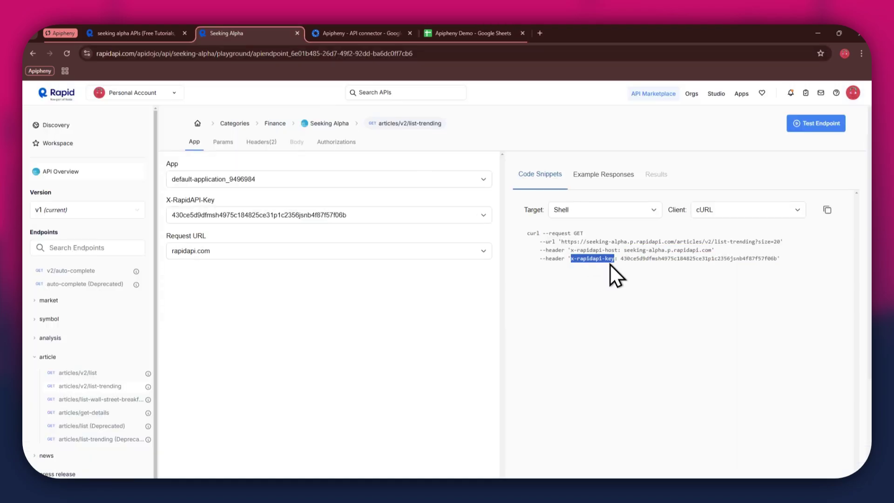
{"action": "key", "text": "ctrl+c"}
{"action": "left_click", "coordinate": [470, 33]}
{"action": "key", "text": "ctrl+v"}
{"action": "left_click", "coordinate": [230, 33]}
{"action": "double_click", "coordinate": [698, 258]}
{"action": "key", "text": "ctrl+c"}
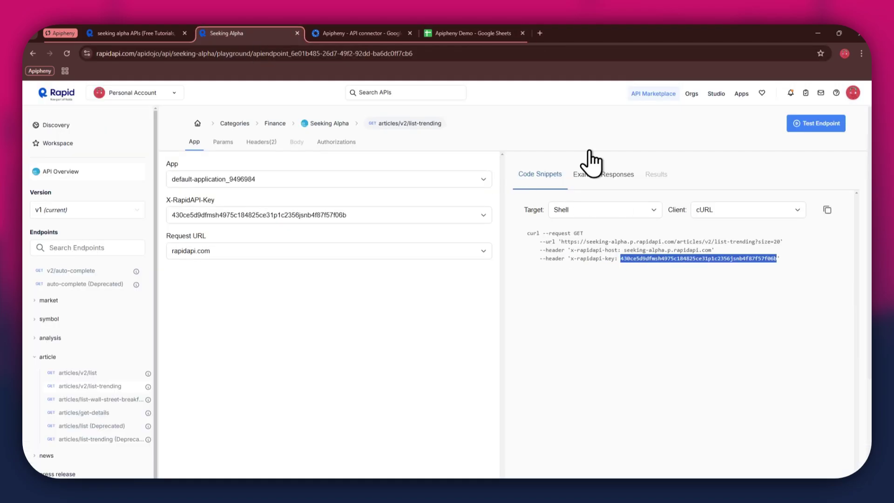
{"action": "left_click", "coordinate": [470, 33]}
{"action": "key", "text": "ctrl+v"}
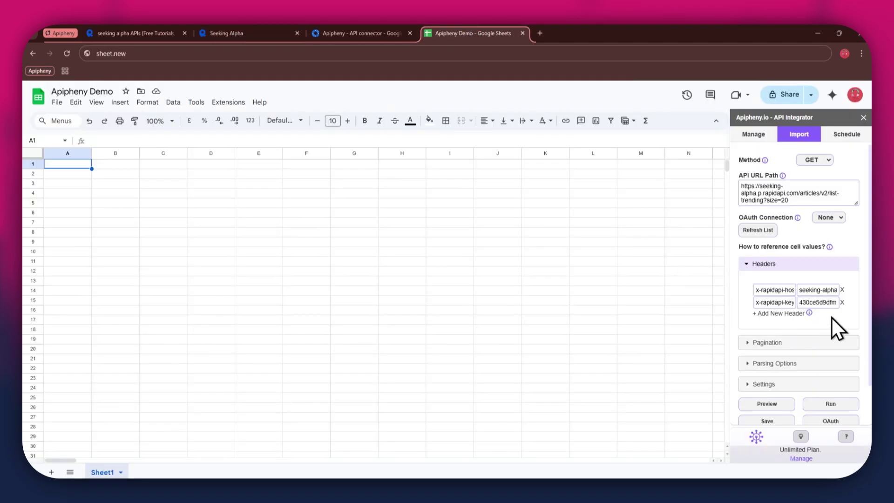
{"action": "left_click", "coordinate": [842, 405]}
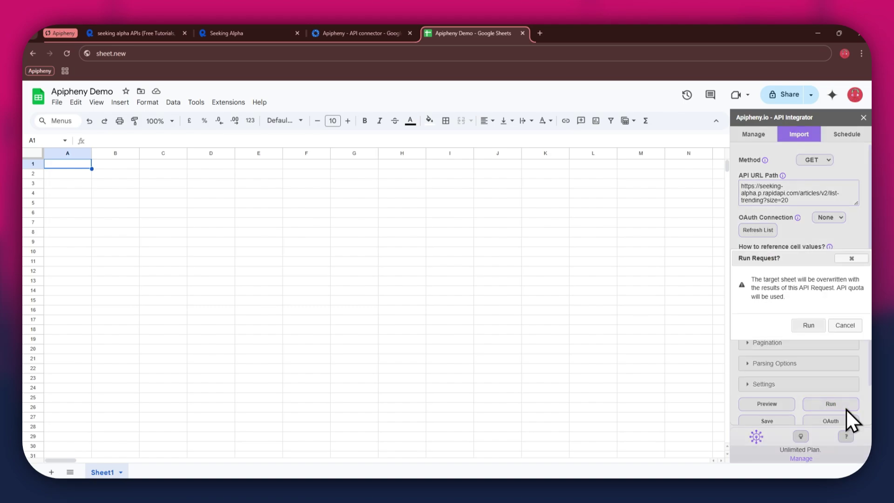
- Confirm the run so Apipheny writes the 20 trending articles into Sheet1
{"action": "left_click", "coordinate": [809, 326]}
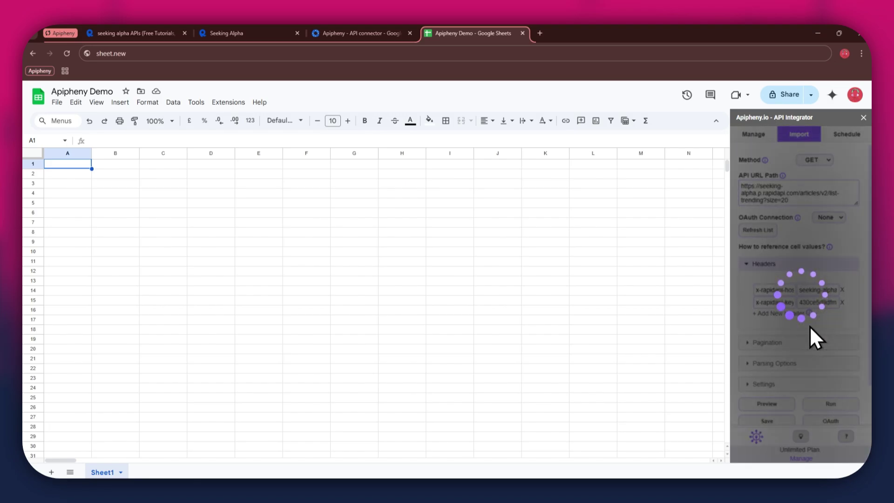